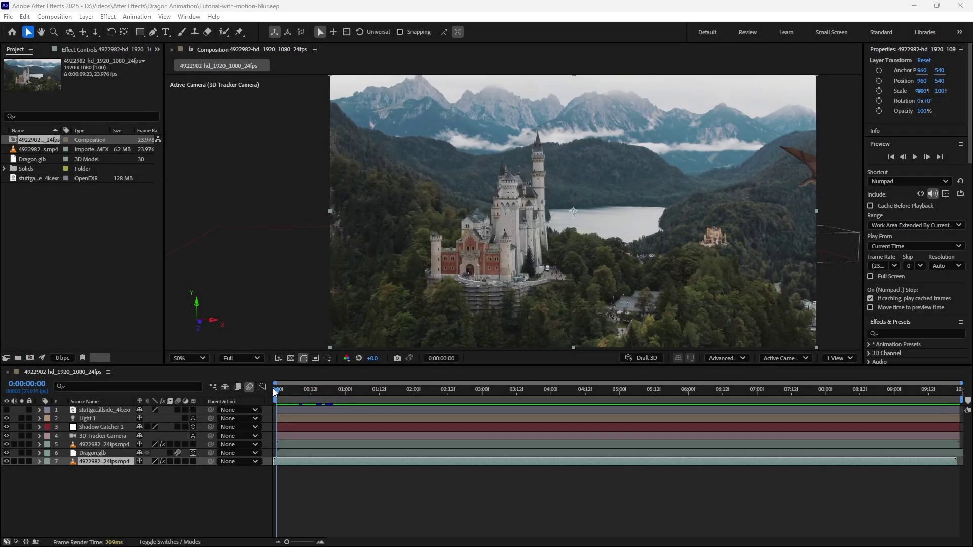
# Scrub the timeline through the dragon's flight past the castle up to 0:00:04:01
pyautogui.moveTo(277, 393); pyautogui.dragTo(473, 399)
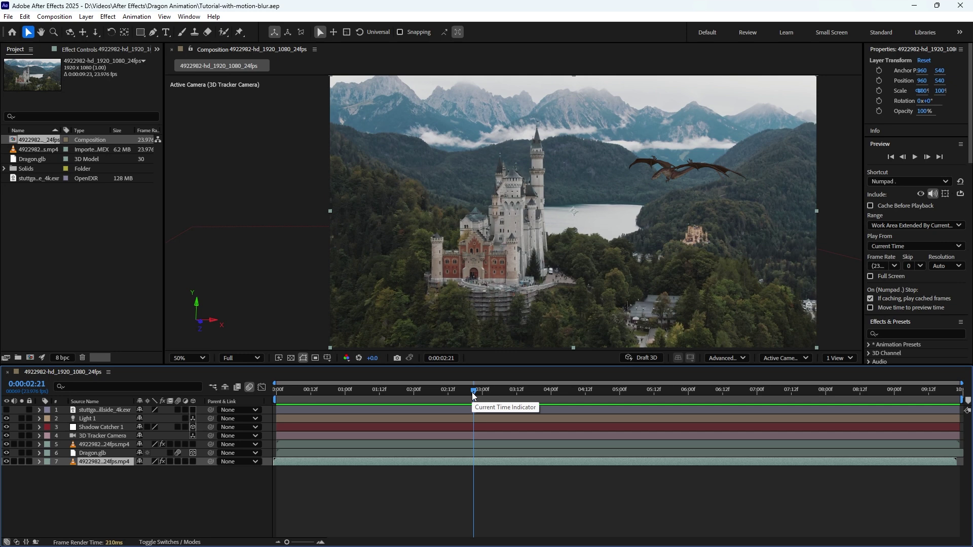
pyautogui.moveTo(476, 392); pyautogui.dragTo(490, 454)
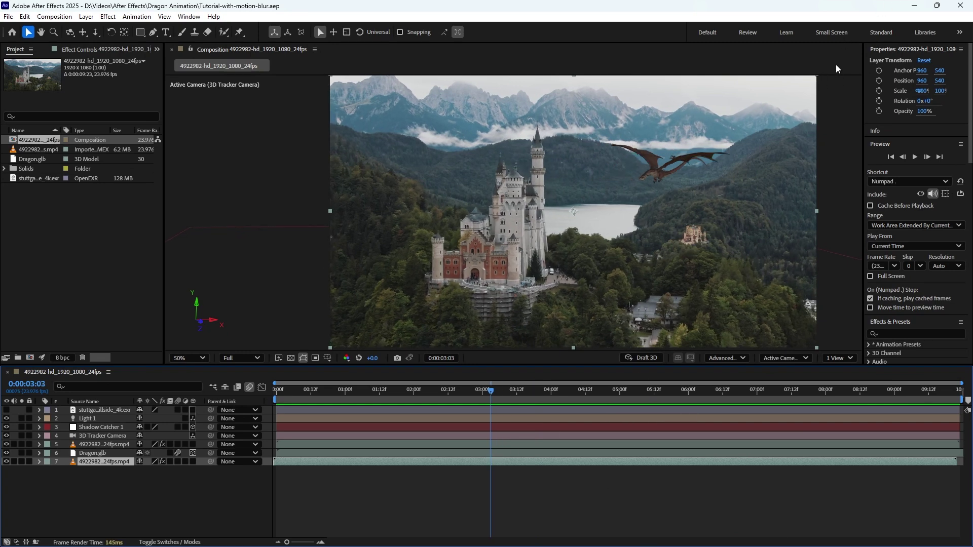
pyautogui.click(542, 390)
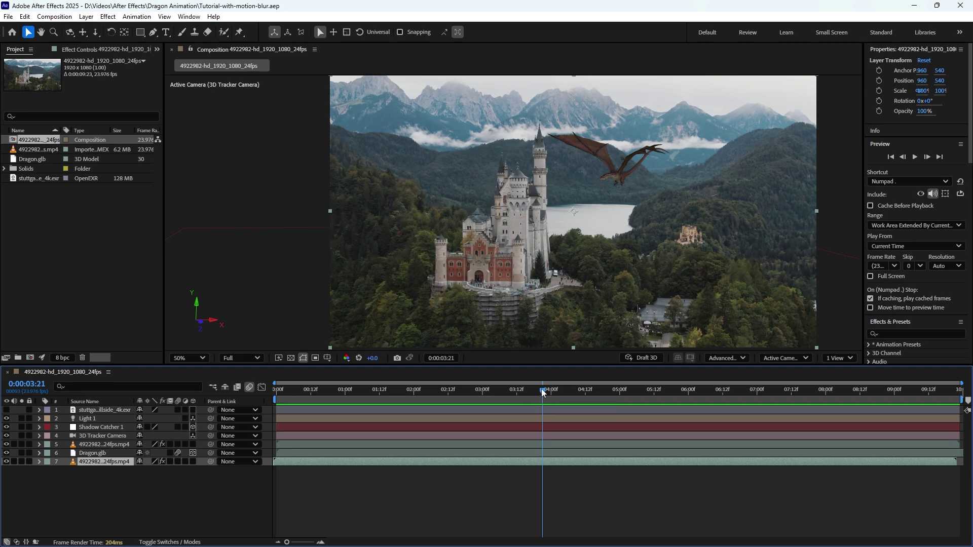
pyautogui.moveTo(542, 392); pyautogui.dragTo(554, 391)
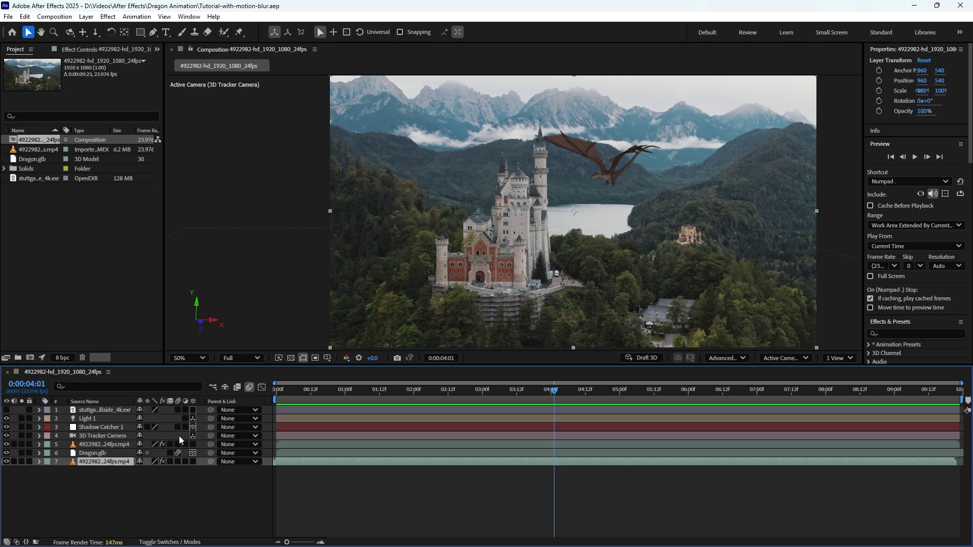
# Search the effects library for 'motion blu' and select the Dragon.glb layer
pyautogui.hotkey('ctrl', '5')
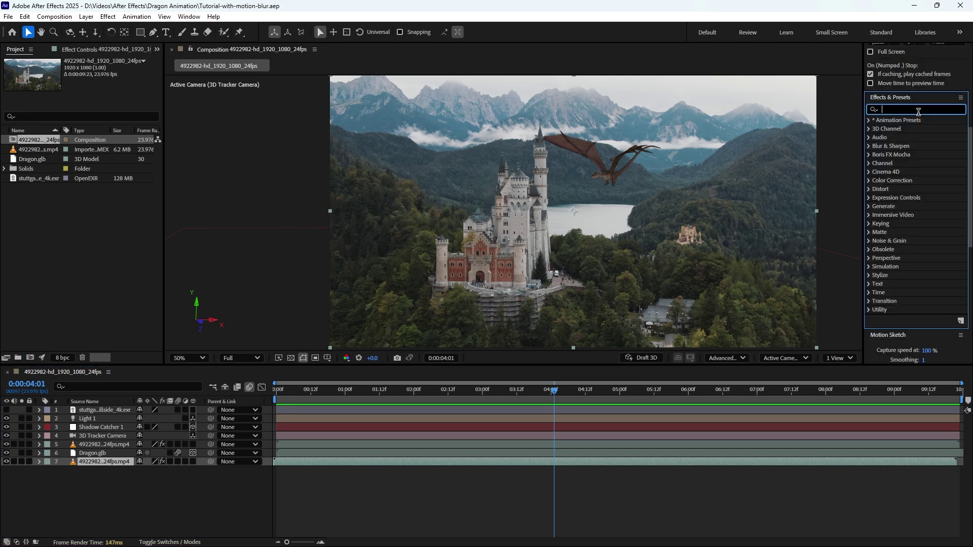
pyautogui.write('motion blu')
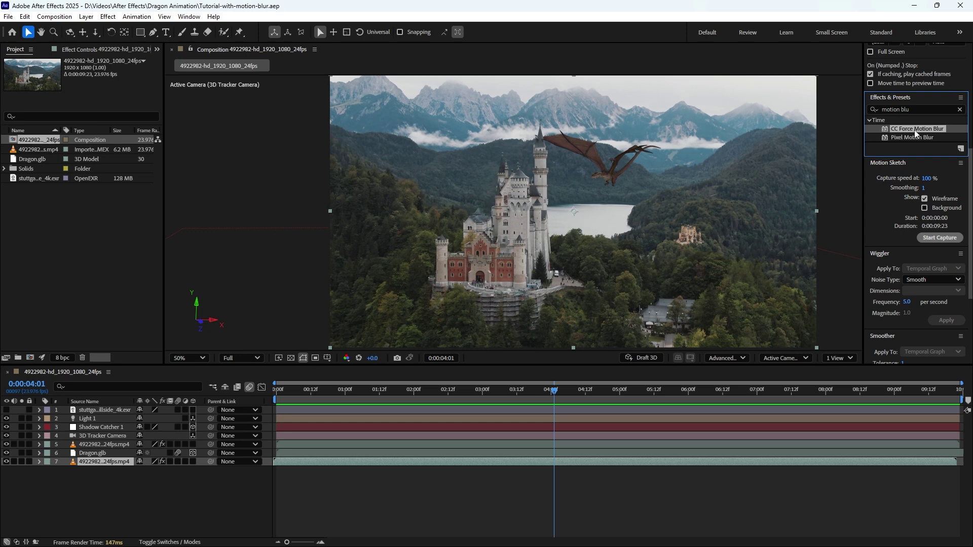
pyautogui.moveTo(907, 129)
pyautogui.mouseDown()
pyautogui.moveTo(805, 193)
pyautogui.moveTo(712, 200)
pyautogui.moveTo(132, 459)
pyautogui.moveTo(129, 414)
pyautogui.moveTo(112, 409)
pyautogui.moveTo(101, 466)
pyautogui.moveTo(105, 444)
pyautogui.moveTo(99, 462)
pyautogui.moveTo(95, 453)
pyautogui.moveTo(108, 461)
pyautogui.moveTo(101, 455)
pyautogui.mouseUp()
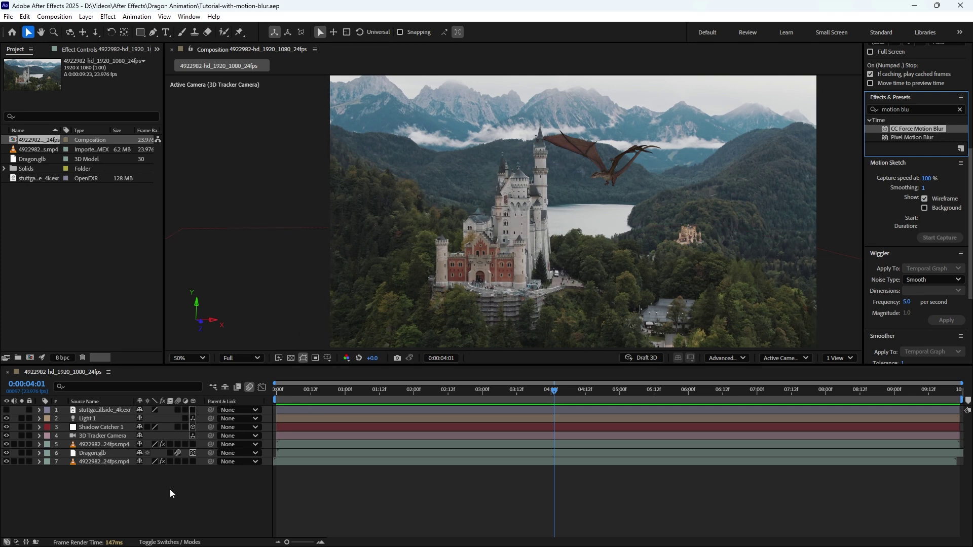
pyautogui.click(100, 454)
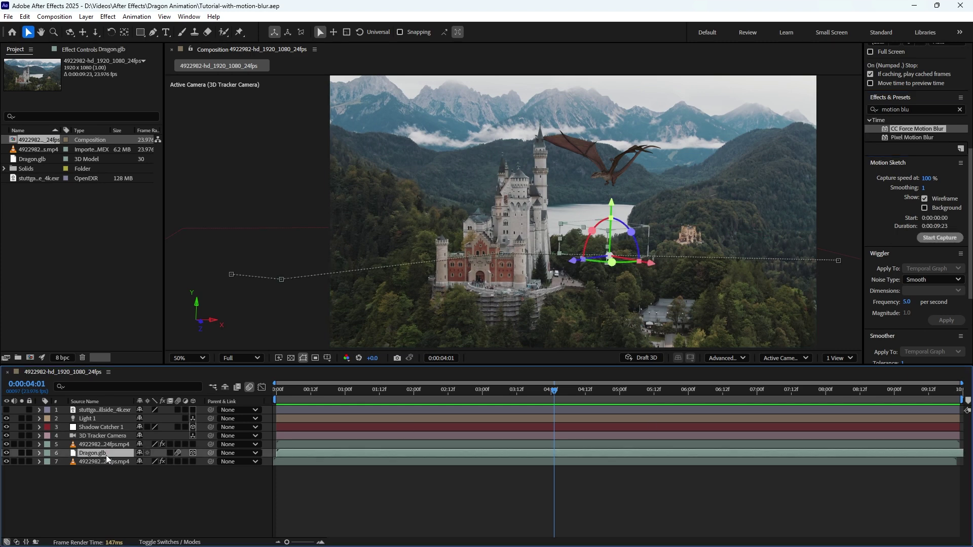
# Pre-compose Dragon.glb as Pre-comp 1 with all attributes moved into the new composition
pyautogui.rightClick(106, 456)
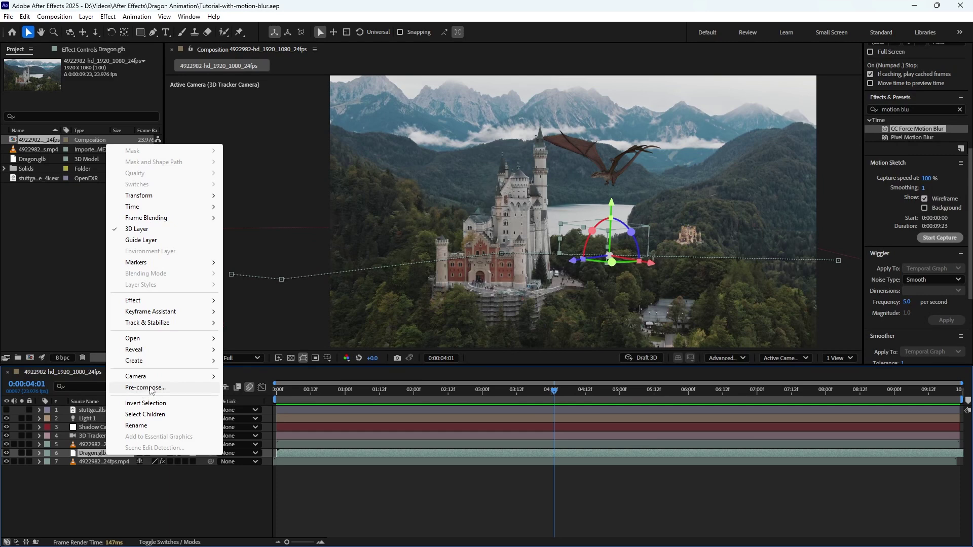
pyautogui.click(145, 387)
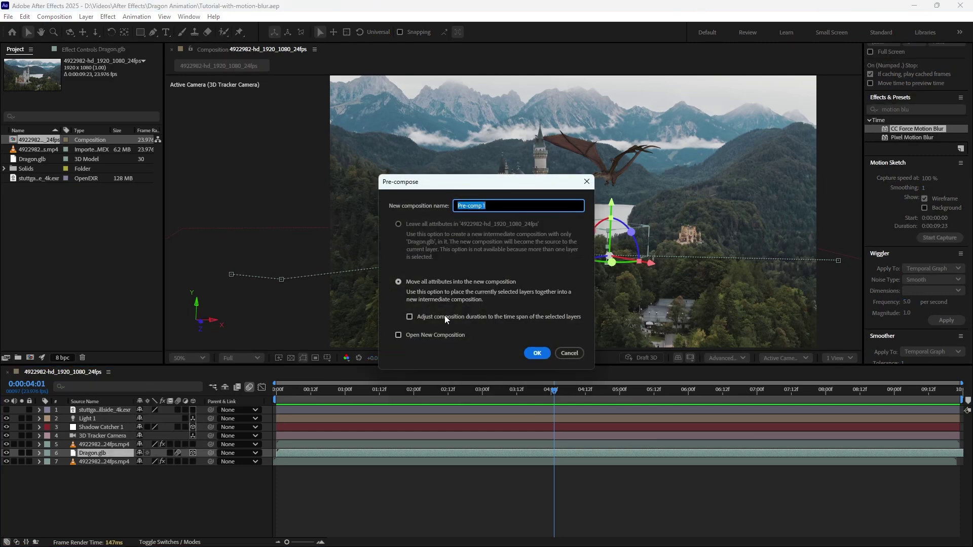
pyautogui.click(421, 283)
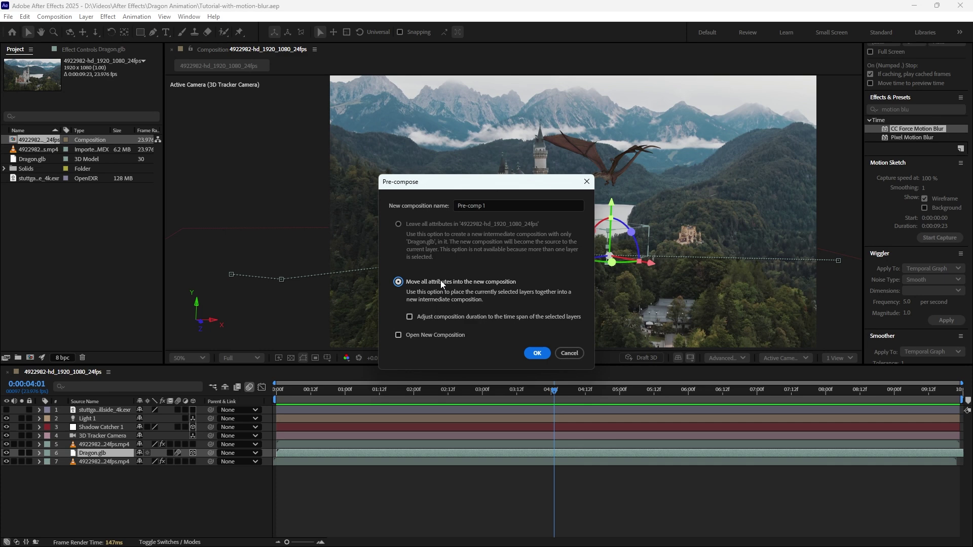
# Confirm Pre-comp 1, rewind to 0:00:01:16, and enable Collapse Transformations so the dragon reappears
pyautogui.click(537, 354)
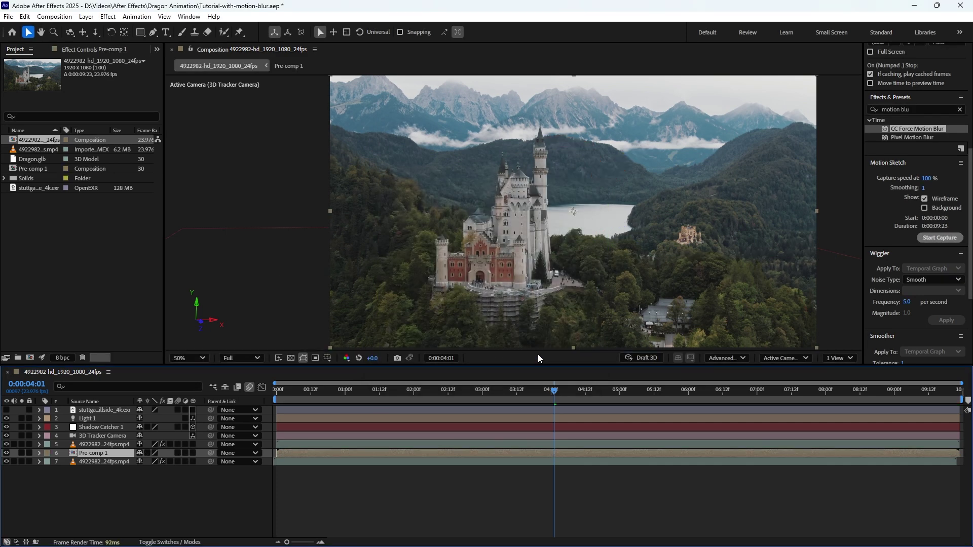
pyautogui.moveTo(554, 390); pyautogui.dragTo(443, 391)
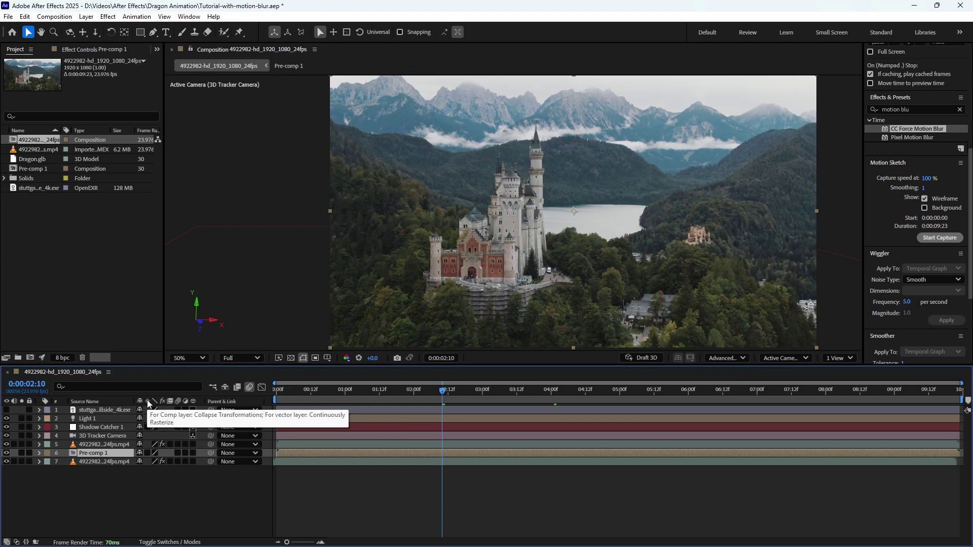
pyautogui.click(146, 453)
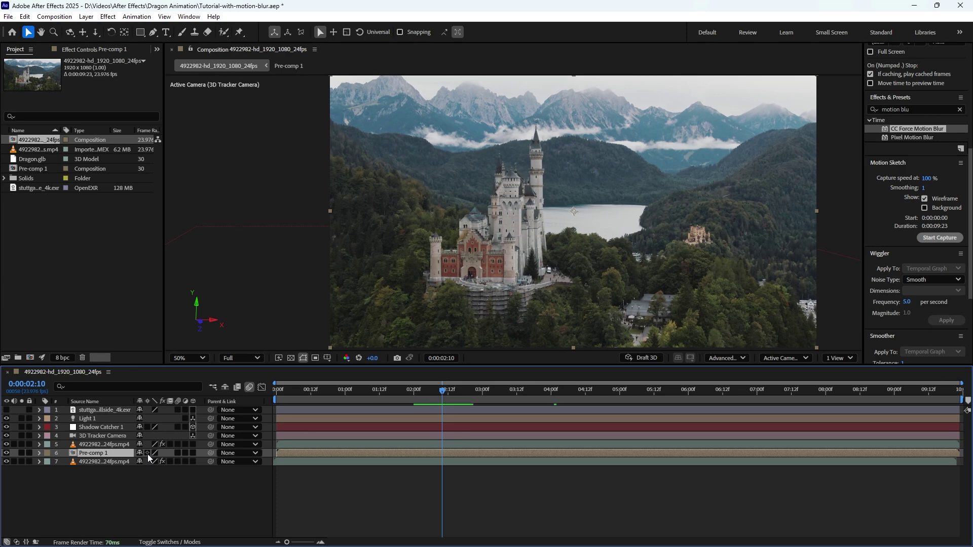
pyautogui.click(148, 454)
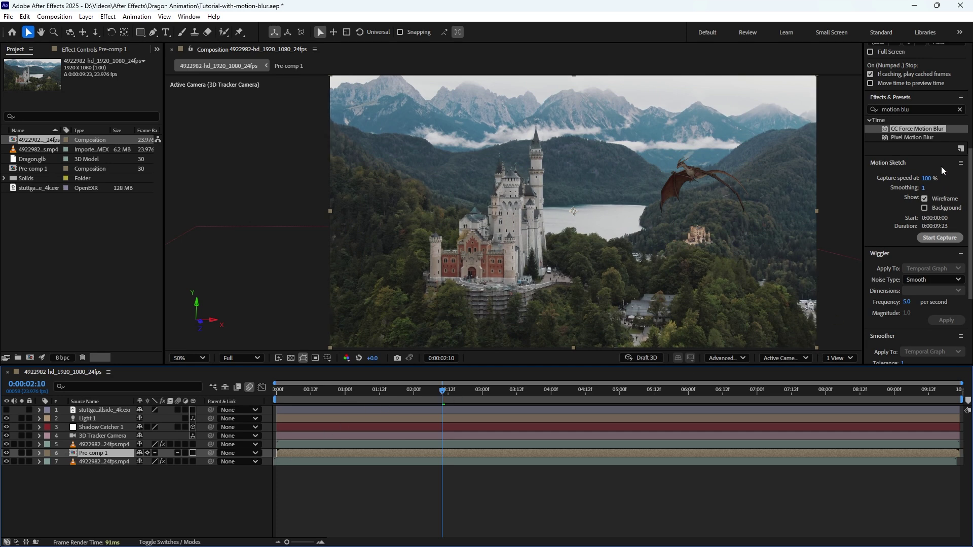
# Apply CC Force Motion Blur to Pre-comp 1 and view the dragon at 200% magnification
pyautogui.moveTo(914, 132); pyautogui.dragTo(96, 451)
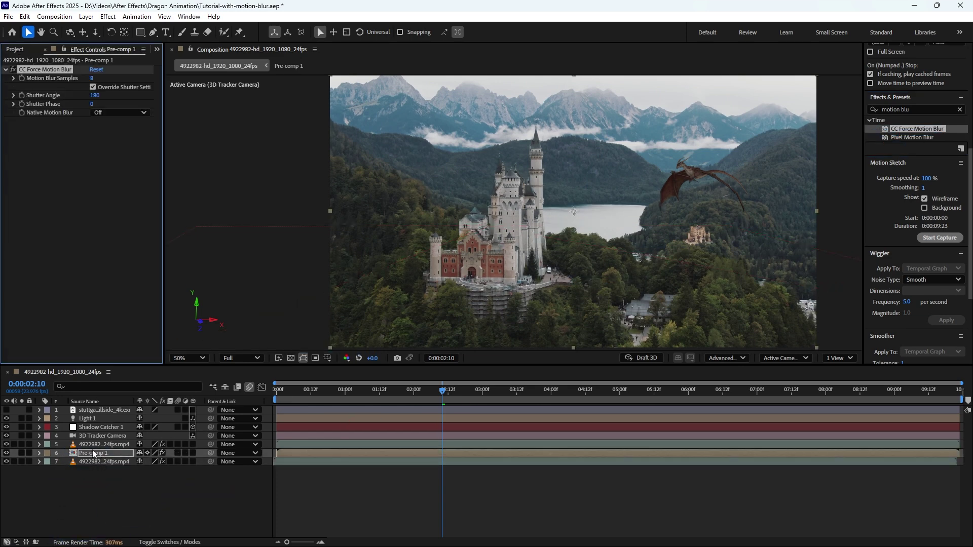
pyautogui.click(192, 356)
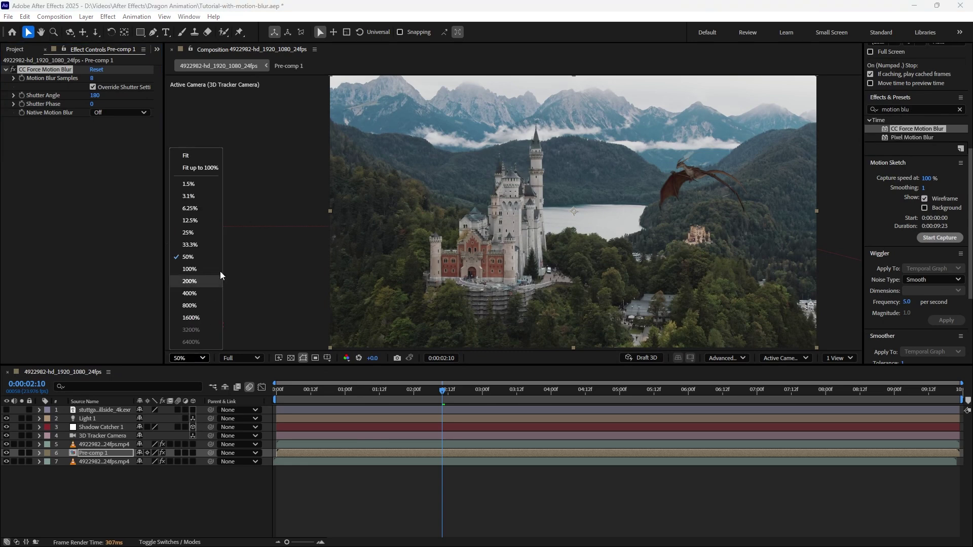
pyautogui.click(190, 281)
pyautogui.press('h')
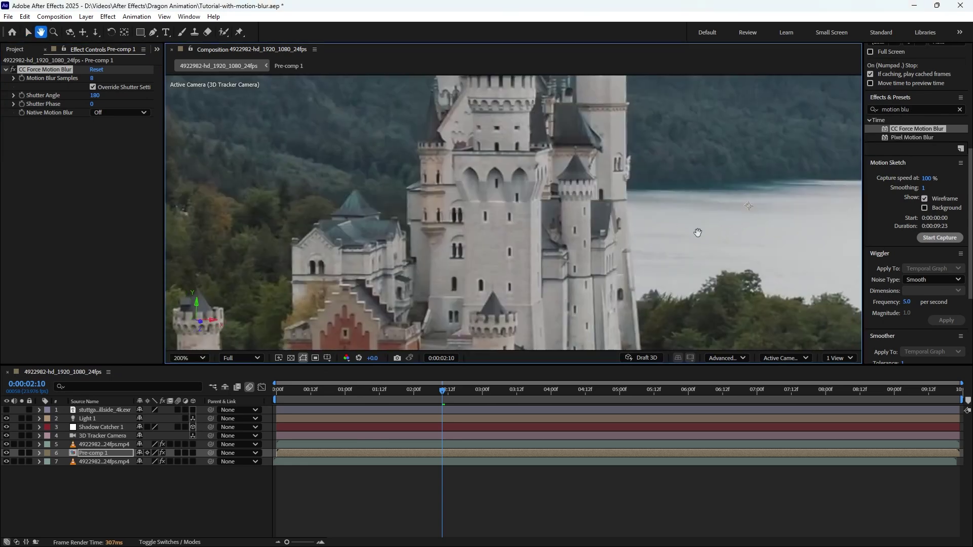
pyautogui.moveTo(715, 214); pyautogui.dragTo(512, 282)
pyautogui.press('v')
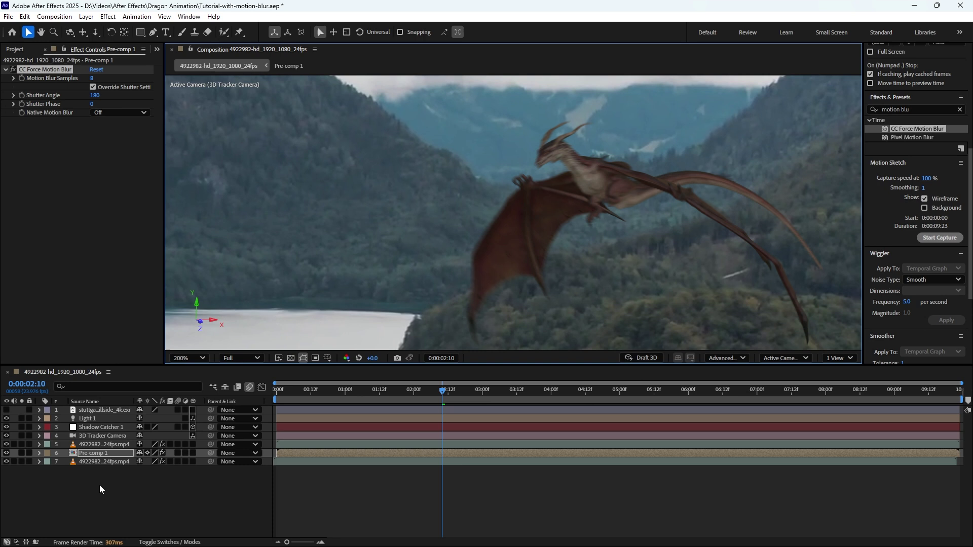
# Toggle CC Force Motion Blur off and on to compare the dragon with and without blur
pyautogui.click(40, 453)
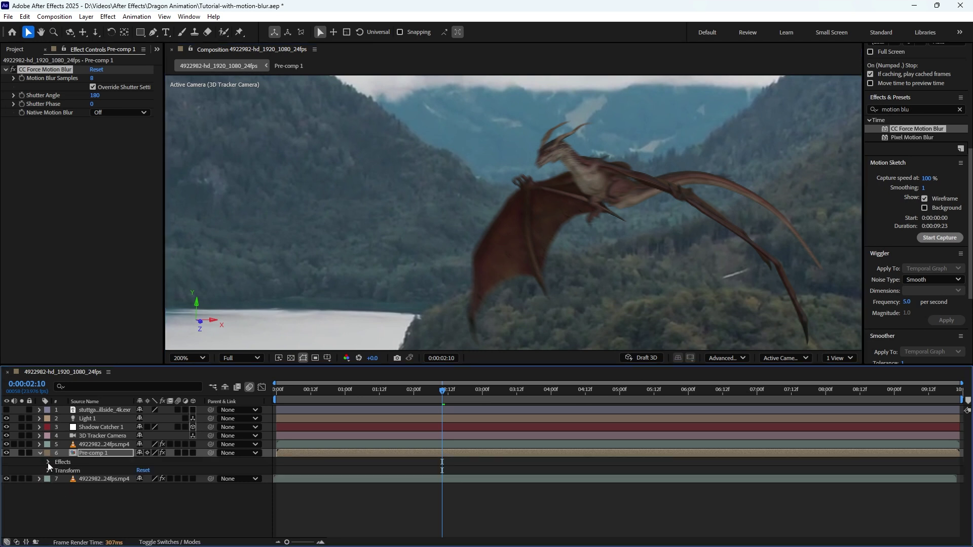
pyautogui.click(48, 462)
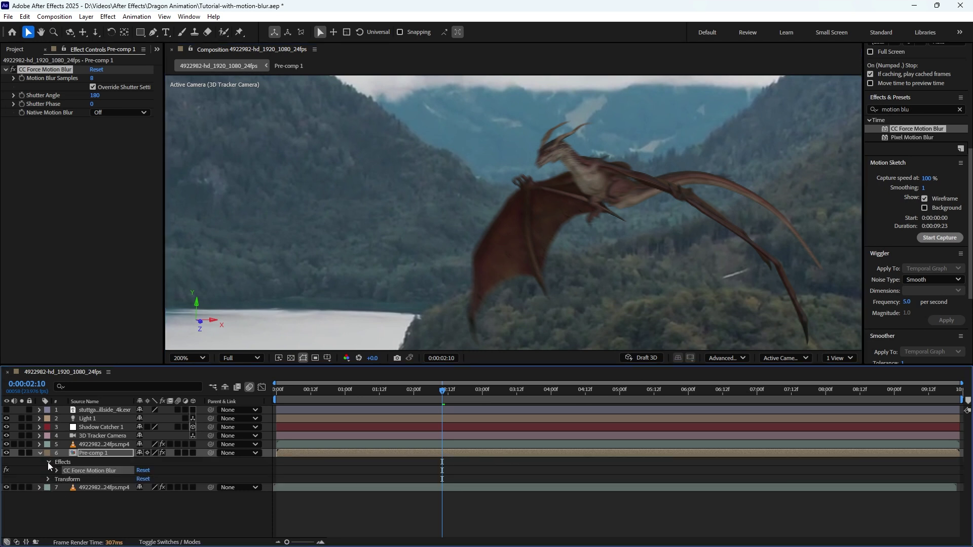
pyautogui.click(6, 471)
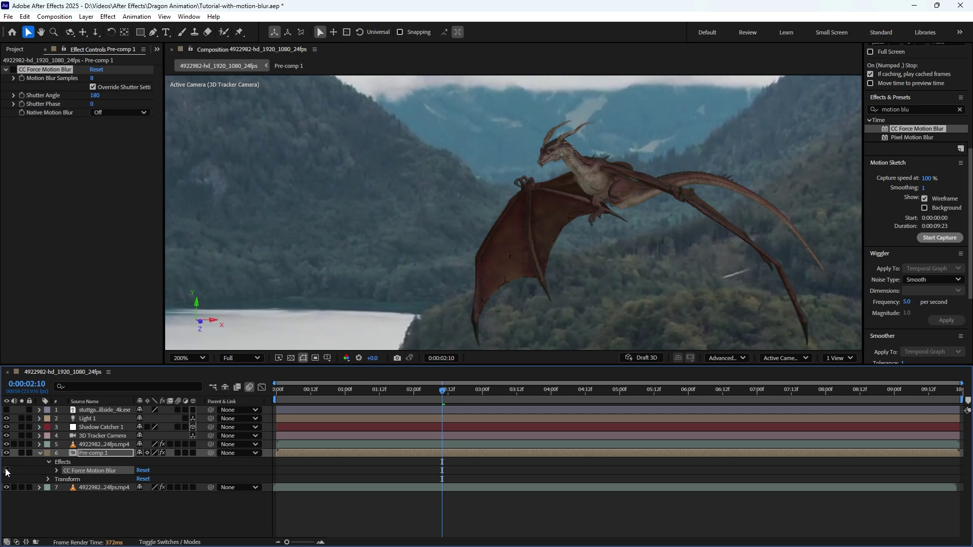
pyautogui.click(6, 472)
pyautogui.click(6, 471)
pyautogui.click(7, 471)
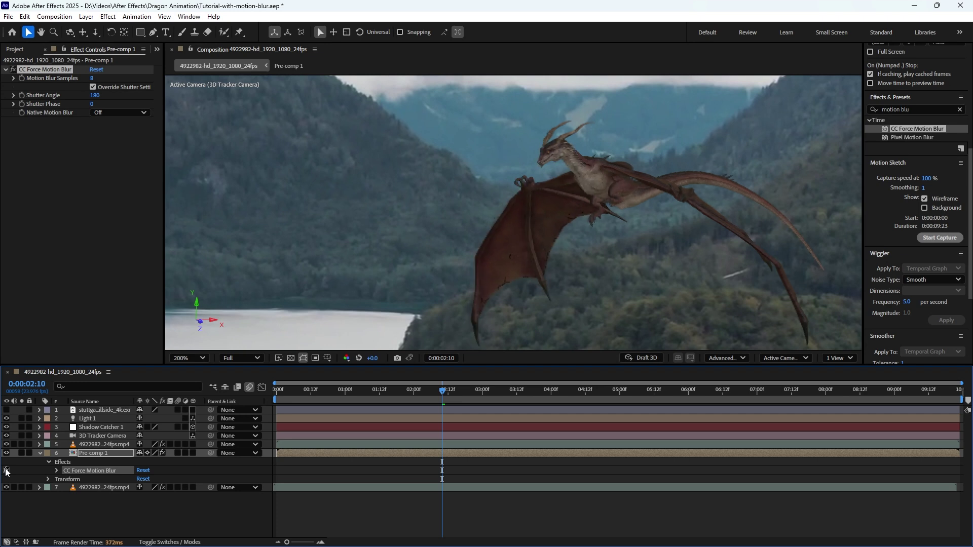
# Change CC Force Motion Blur's Shutter Angle to 250 in Effect Controls
pyautogui.click(93, 87)
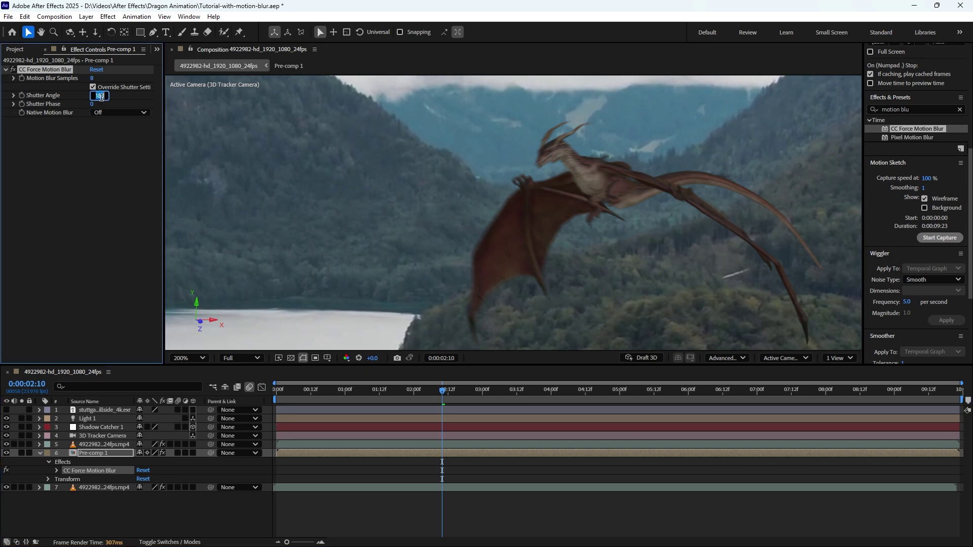
pyautogui.click(80, 141)
pyautogui.click(95, 95)
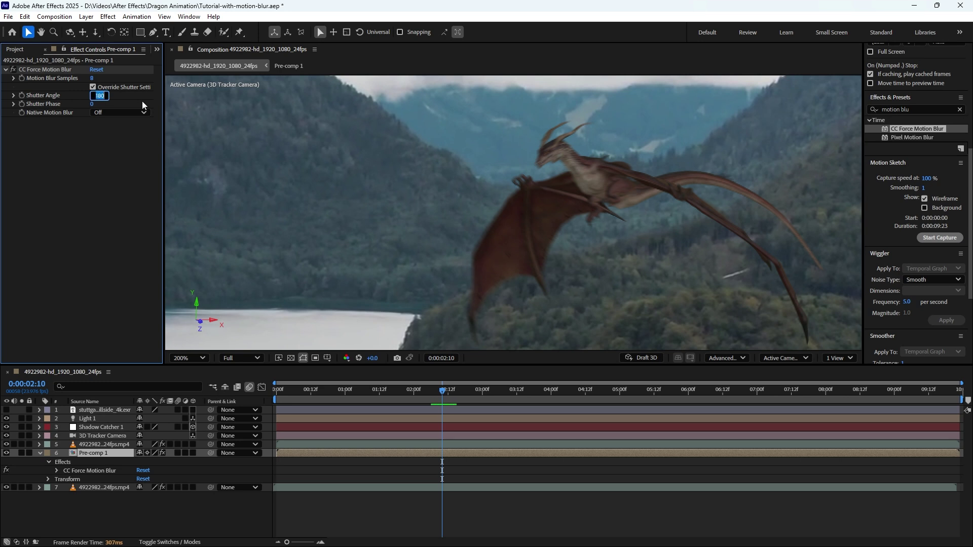
pyautogui.write('250')
pyautogui.click(142, 101)
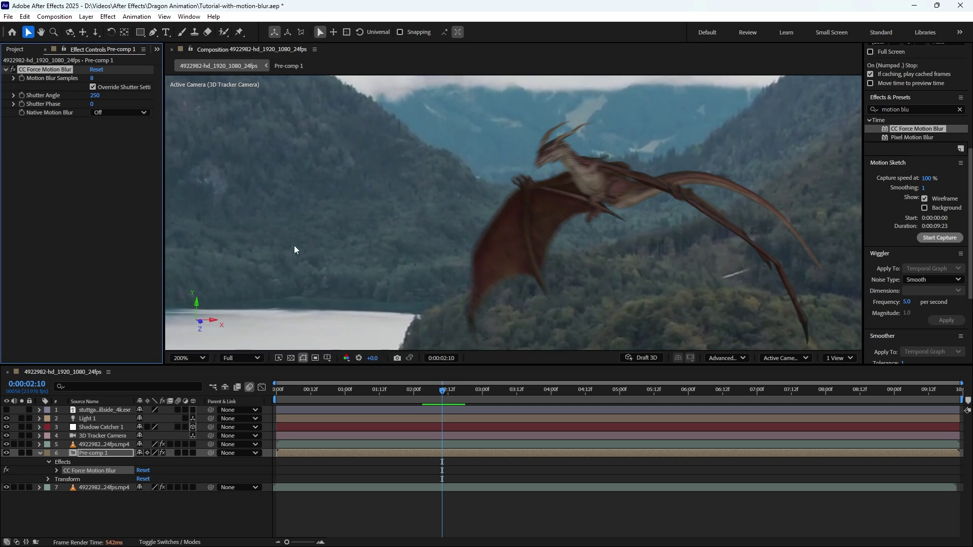
# View the castle tower at 0:00:05:04 and toggle layer motion blur on Pre-comp 1
pyautogui.moveTo(442, 388); pyautogui.dragTo(554, 429)
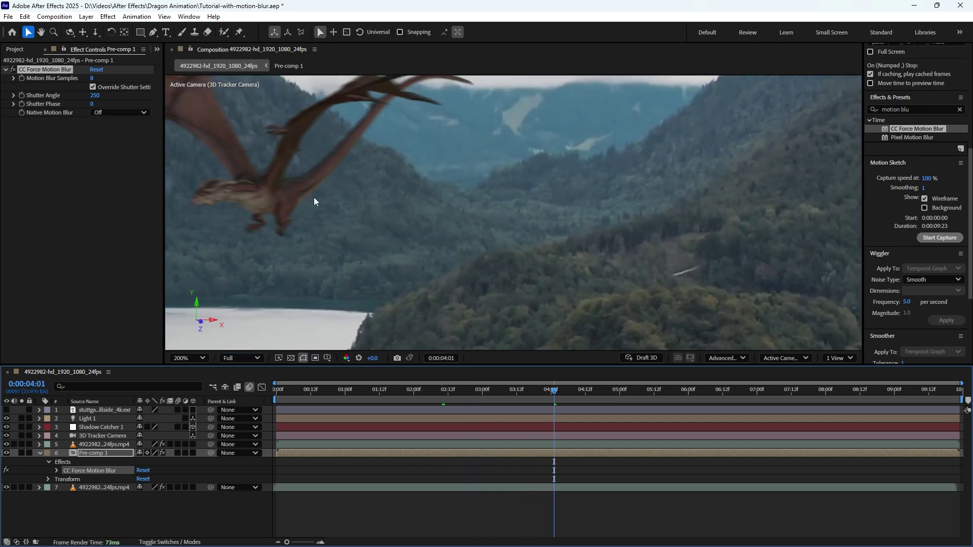
pyautogui.press('h')
pyautogui.moveTo(323, 188); pyautogui.dragTo(561, 264)
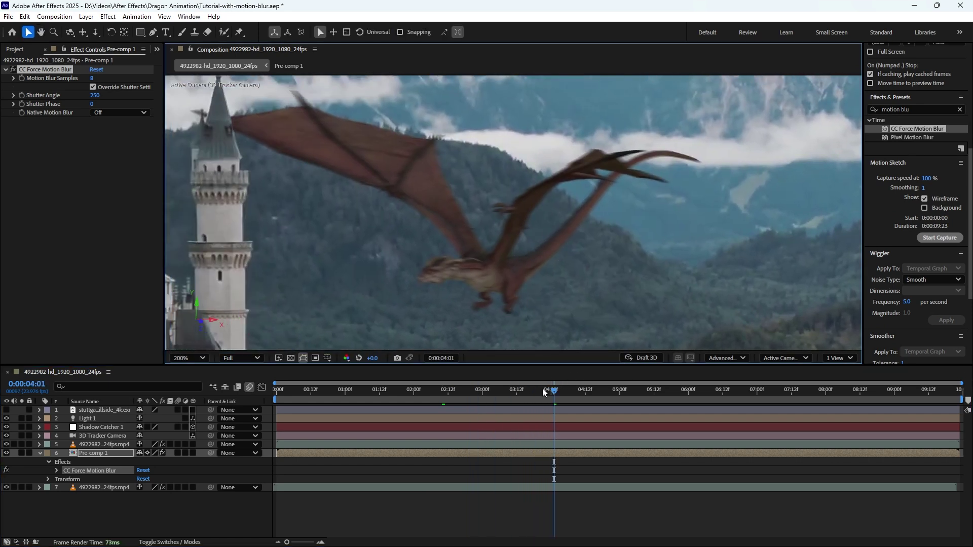
pyautogui.moveTo(554, 390); pyautogui.dragTo(630, 394)
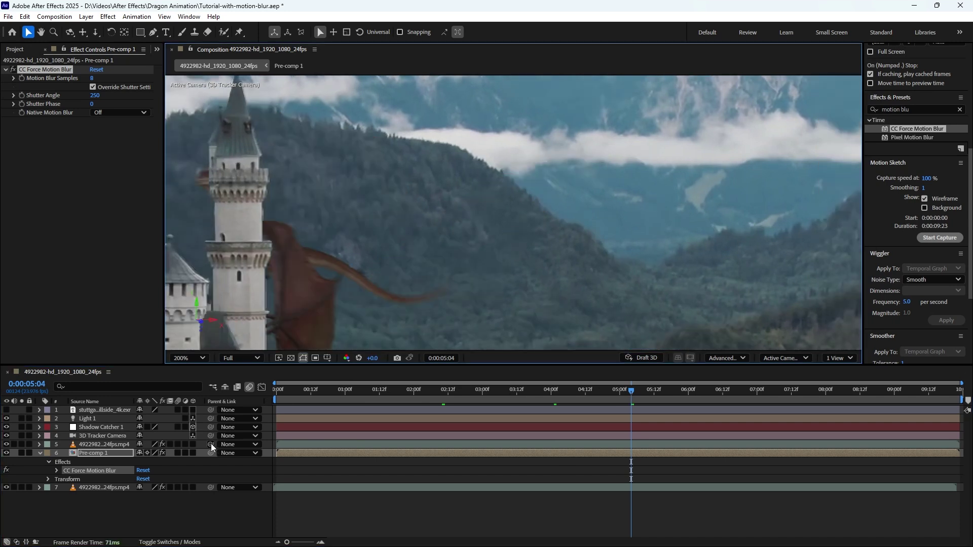
pyautogui.click(179, 452)
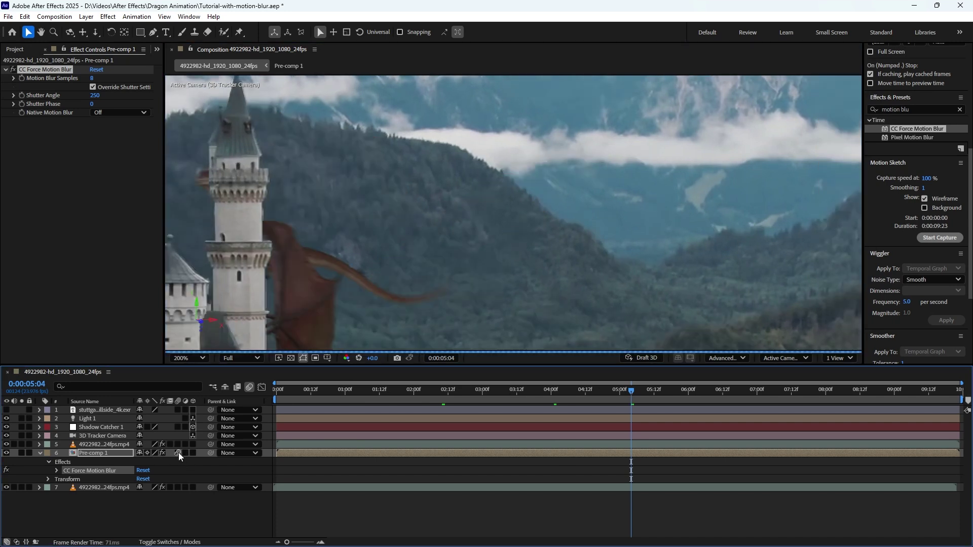